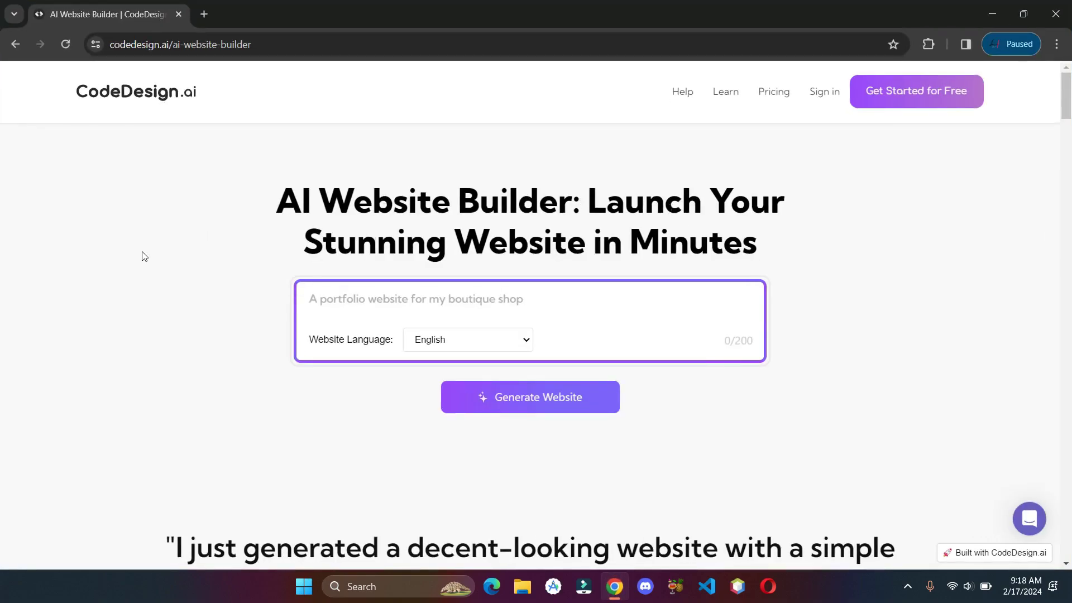
Describe the site as 'A portfolio website which showcases my digital products' and generate it
left_click(393, 298)
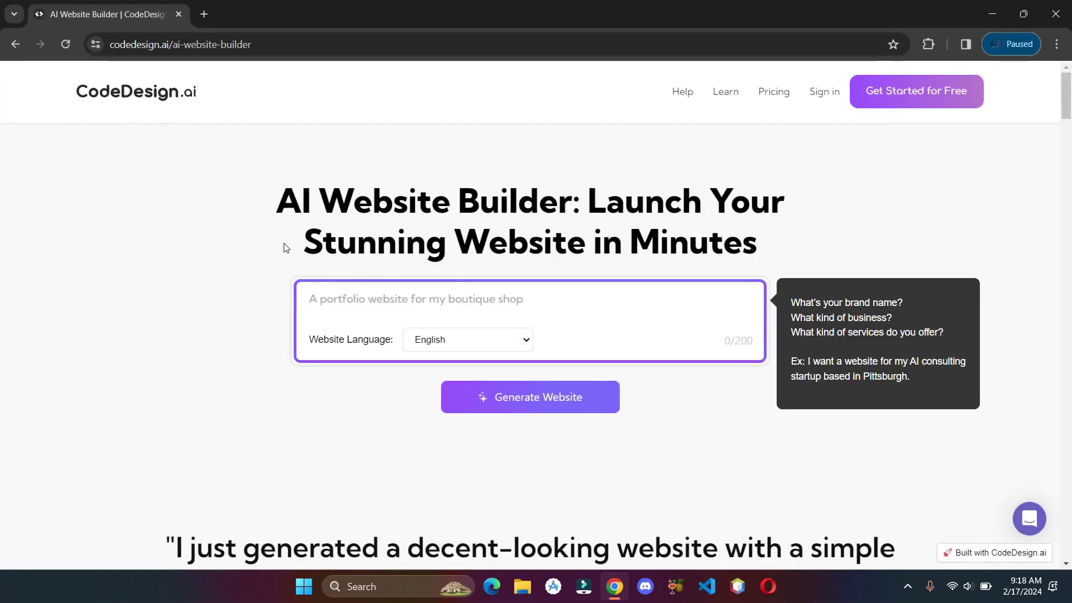
type("A portfolio website")
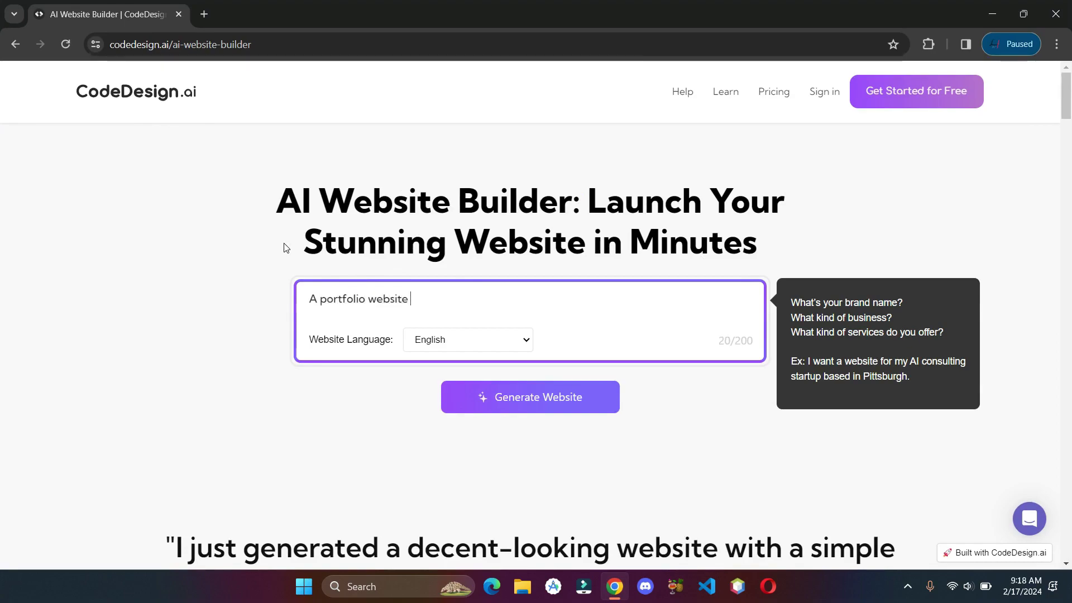
type("for")
key("BackSpace")
key("BackSpace")
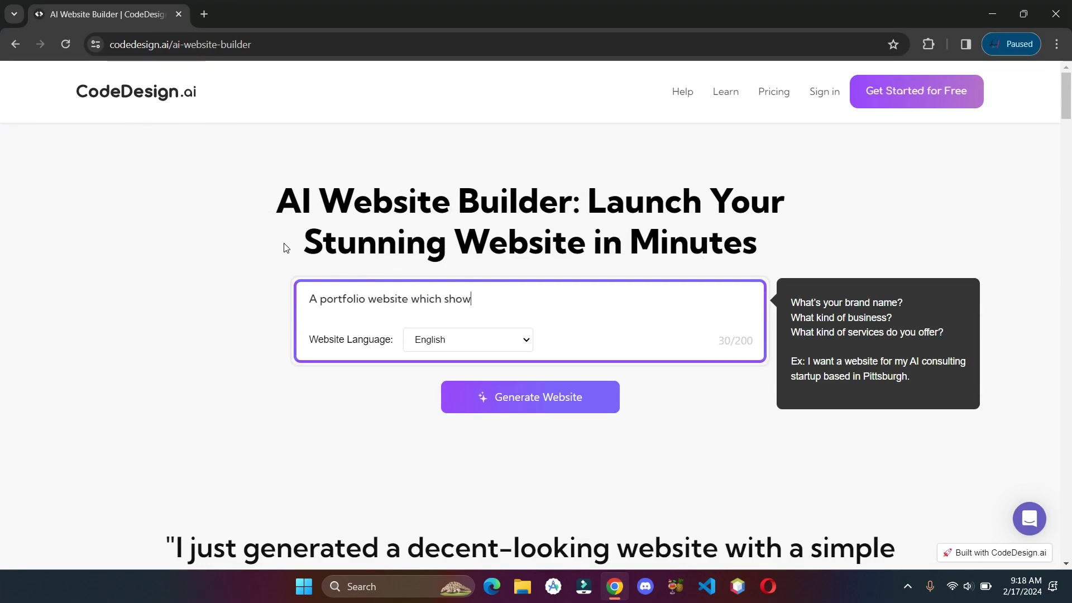
type("cases my digital products")
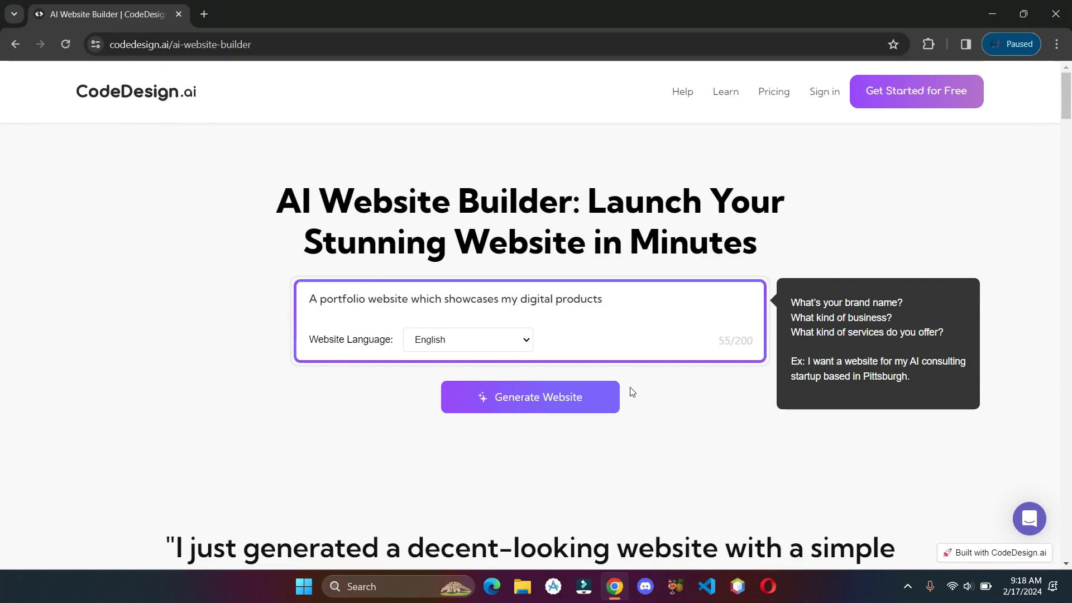
left_click(613, 397)
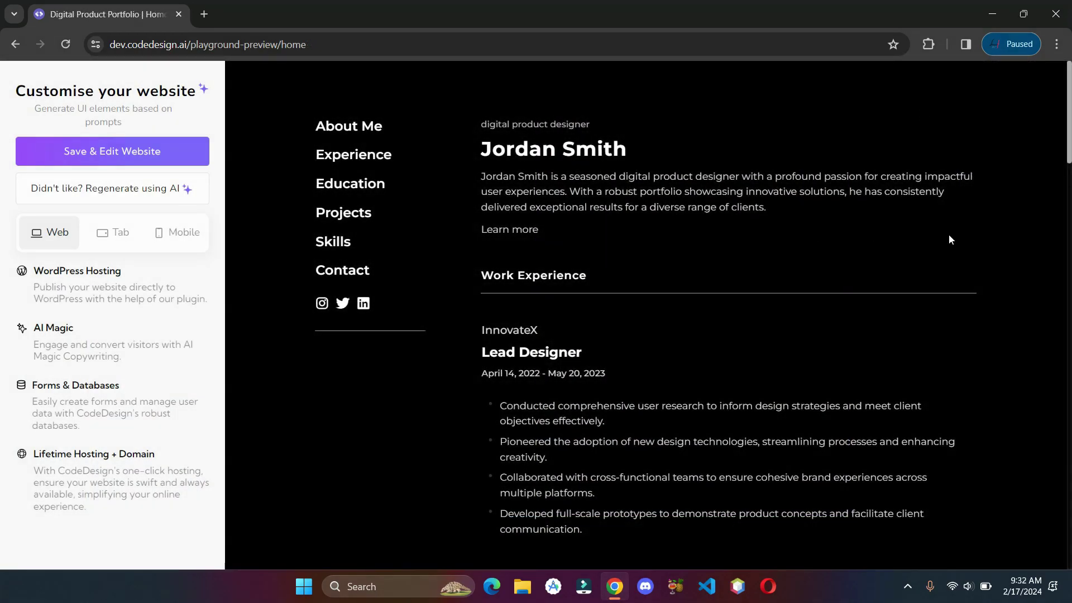
Scroll through the generated portfolio's Experience, Education, Projects and Skills sections and back to the top
scroll(949, 239, "down", 20)
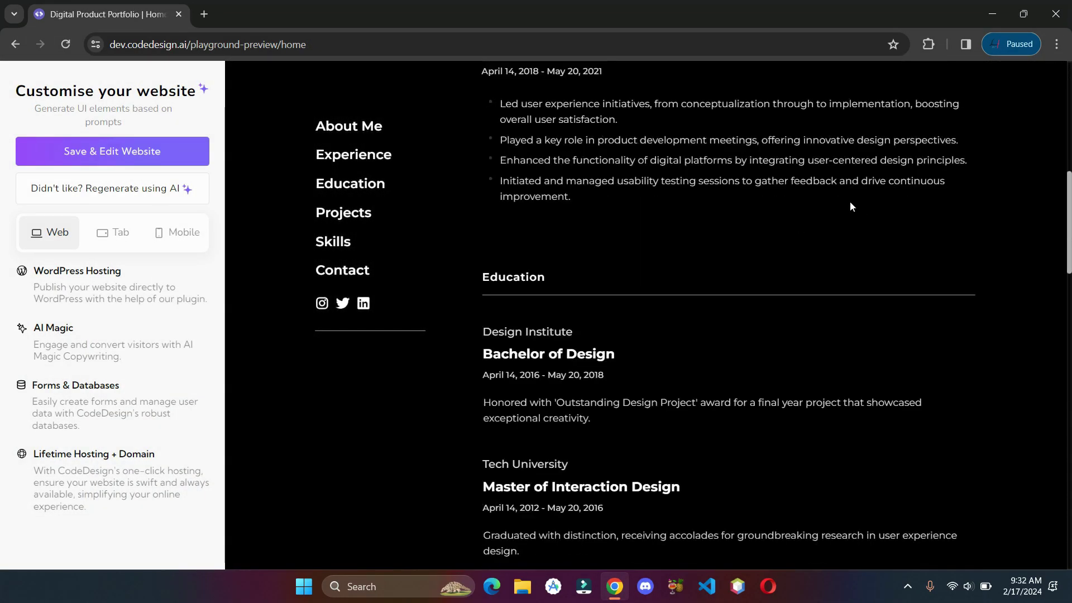
scroll(543, 308, "down", 2)
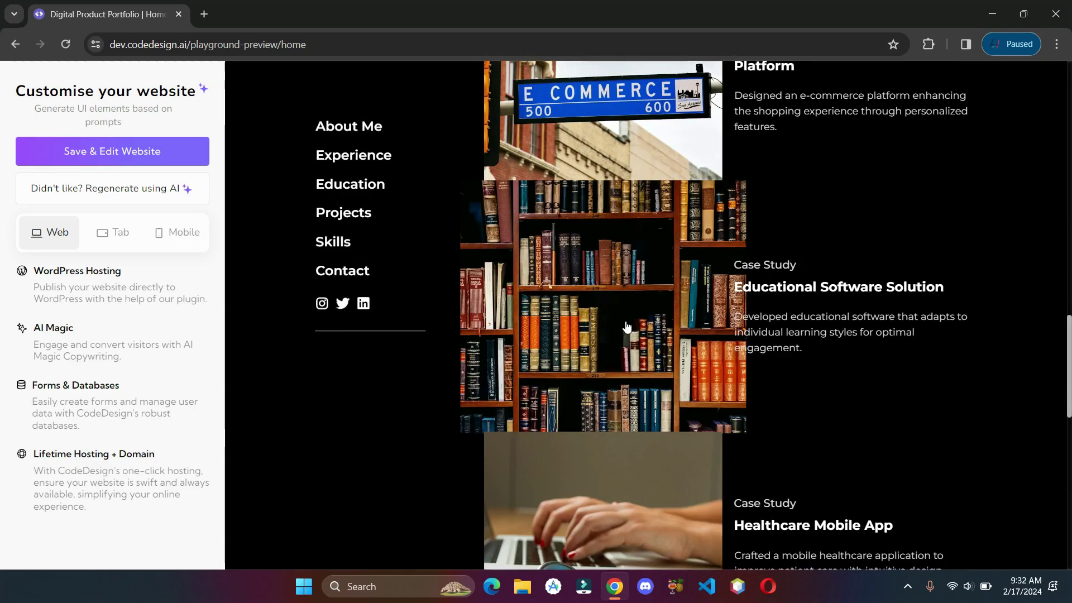
scroll(635, 466, "down", 2)
scroll(635, 467, "down", 7)
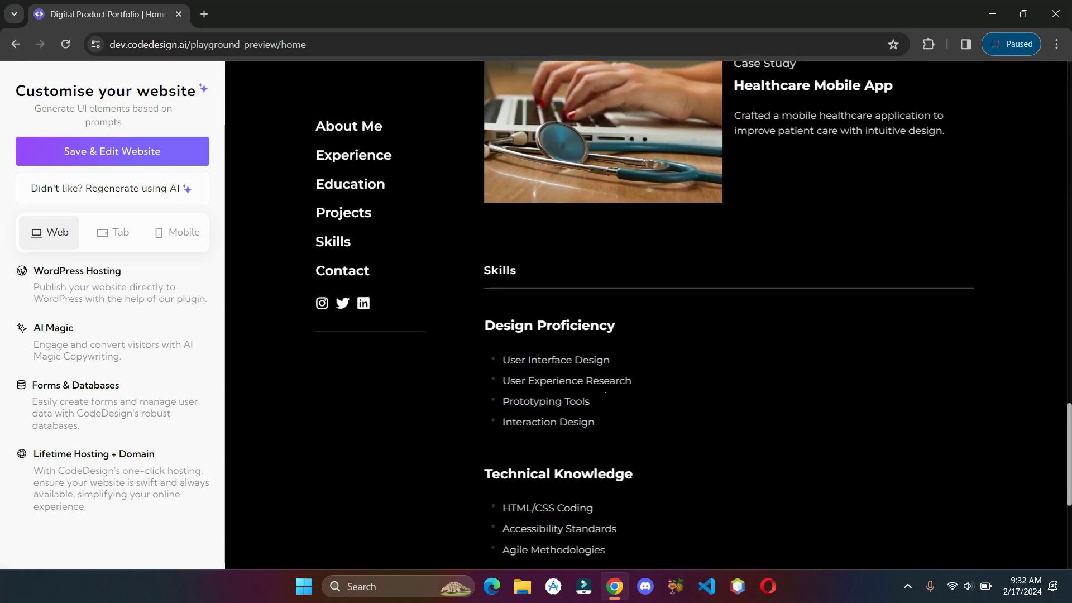
scroll(532, 343, "up", 9)
scroll(532, 343, "up", 15)
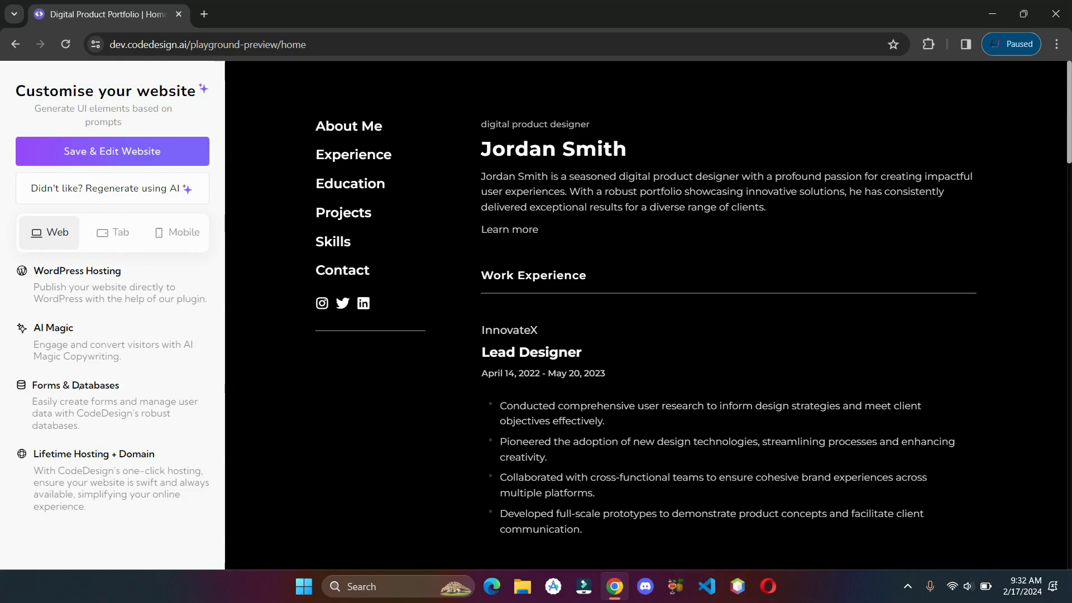
scroll(598, 301, "down", 4)
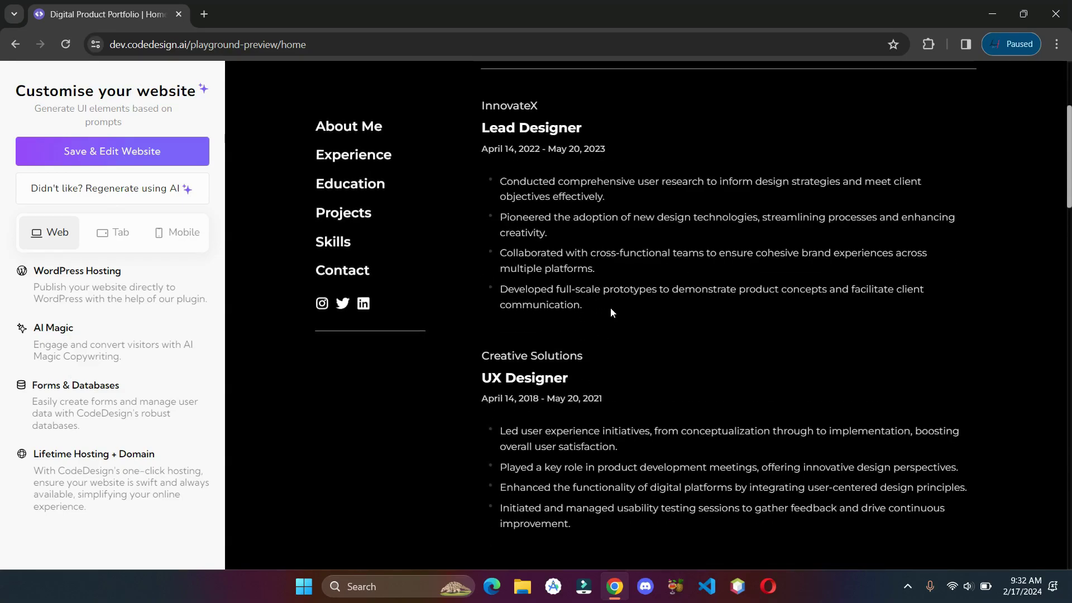
scroll(611, 296, "up", 4)
Save the generated portfolio for editing and change its name heading to 'Demo site'
left_click(662, 154)
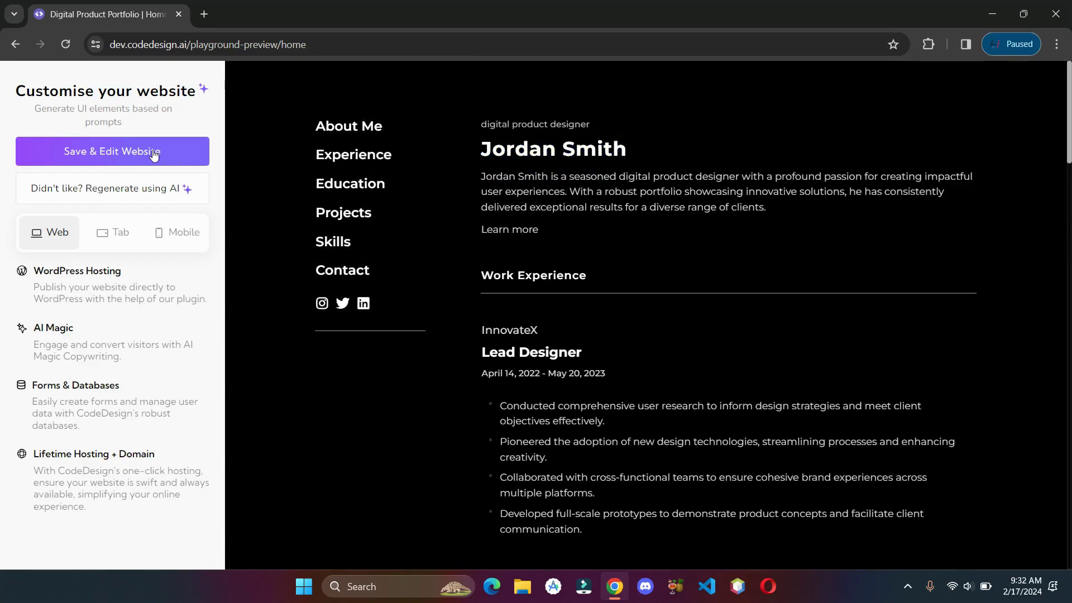
left_click(106, 148)
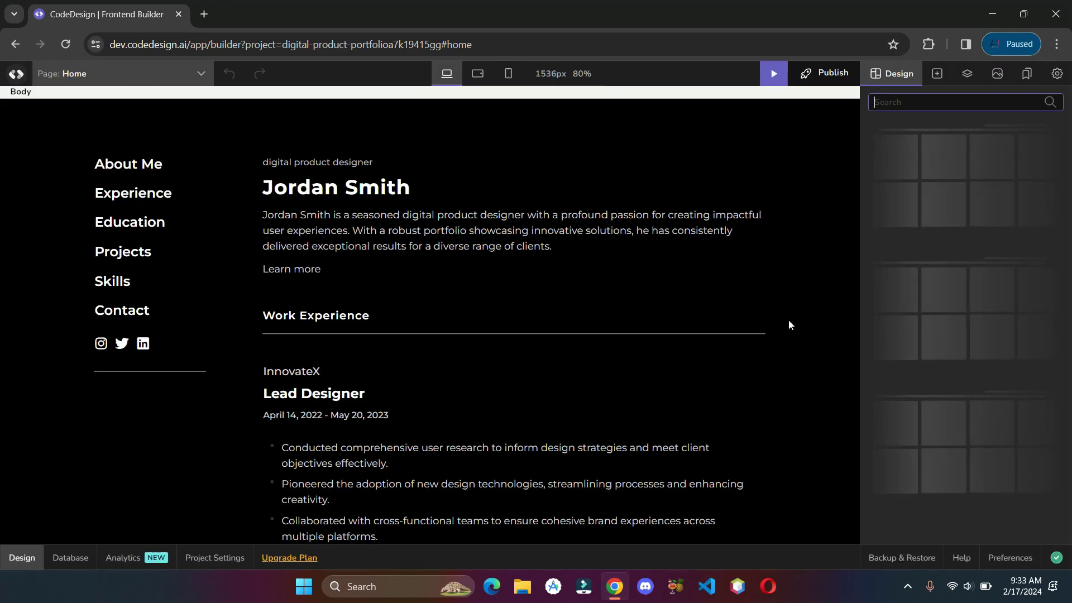
left_click(313, 188)
double_click(338, 192)
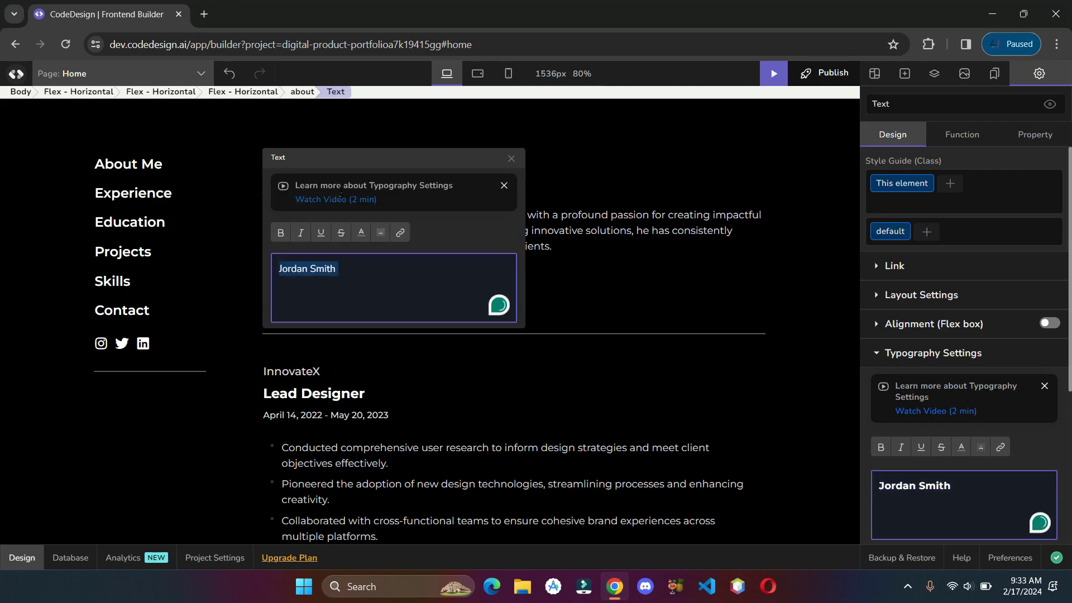
type("Demo")
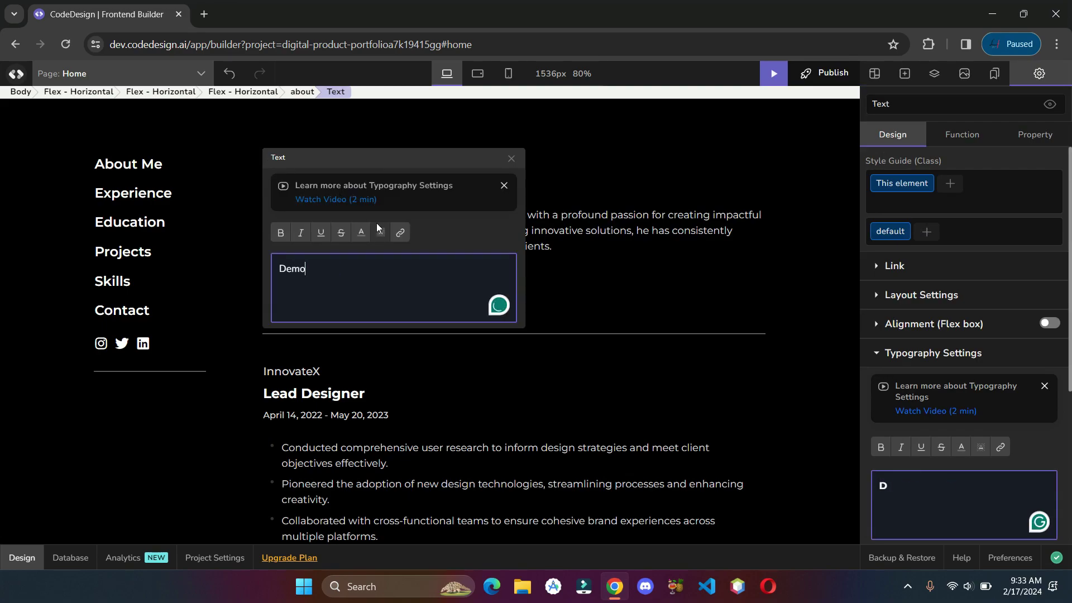
type(" site")
left_click(561, 265)
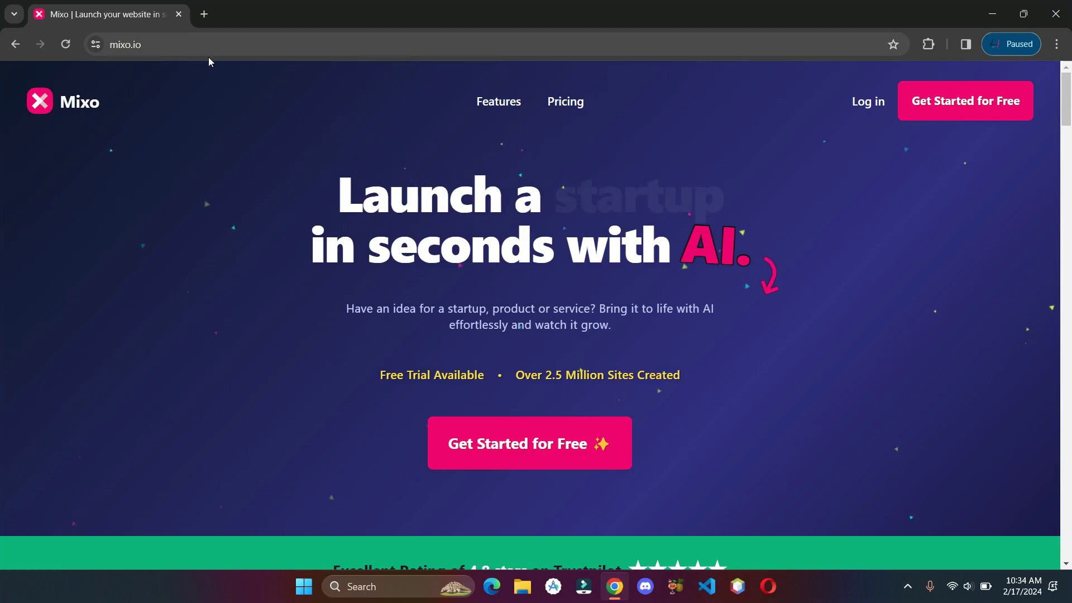
Start a new Mixo site and paste 'E-commerce site for kitchen and dining' as the startup idea
scroll(586, 151, "down", 2)
scroll(457, 216, "down", 1)
scroll(384, 213, "up", 3)
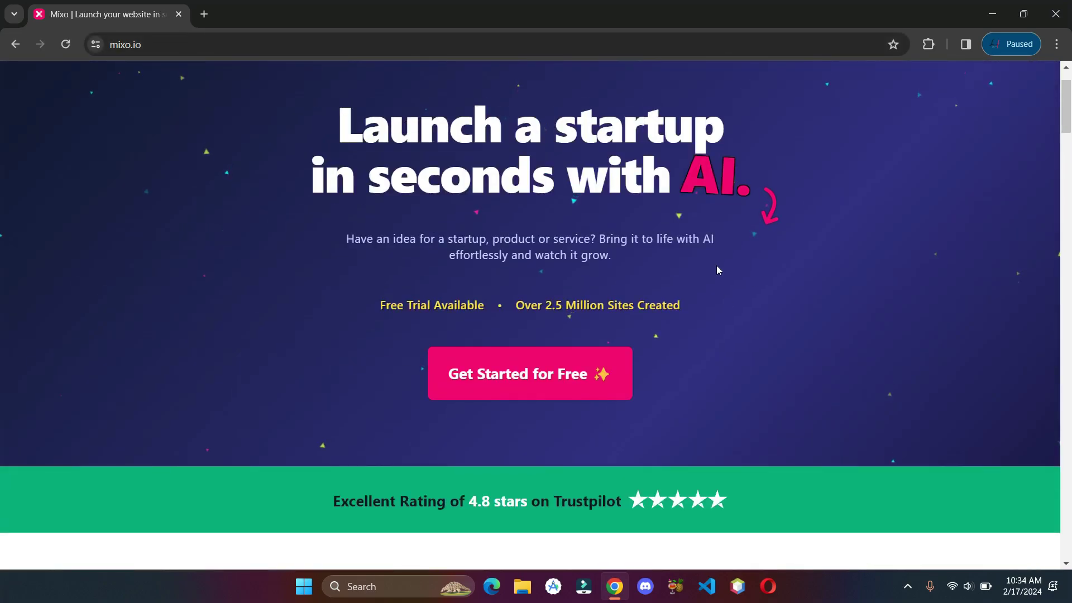
left_click(493, 449)
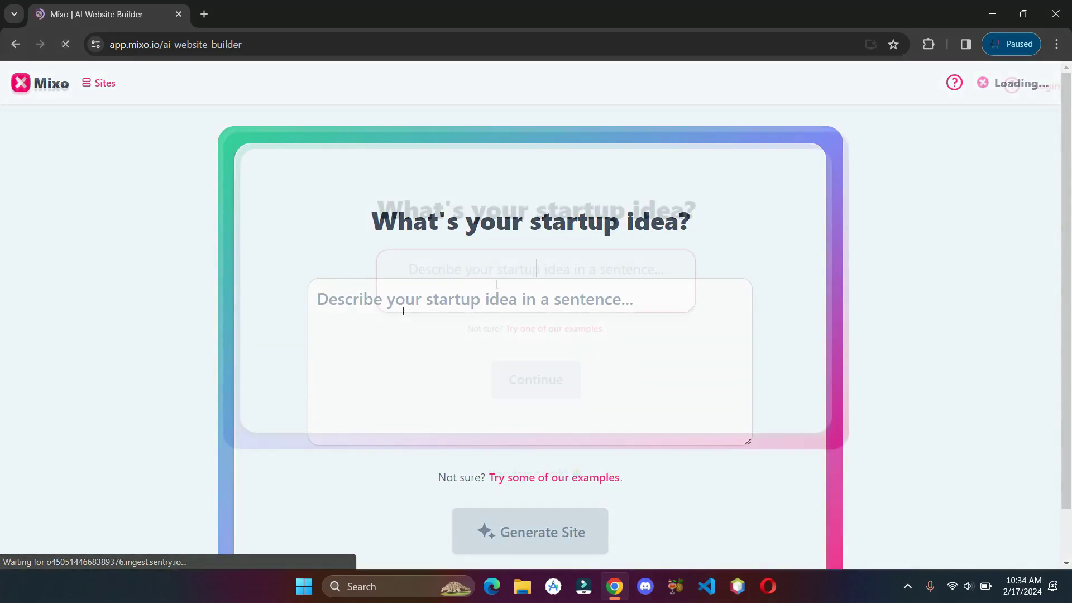
type("E-commerce site for kitchen and dining")
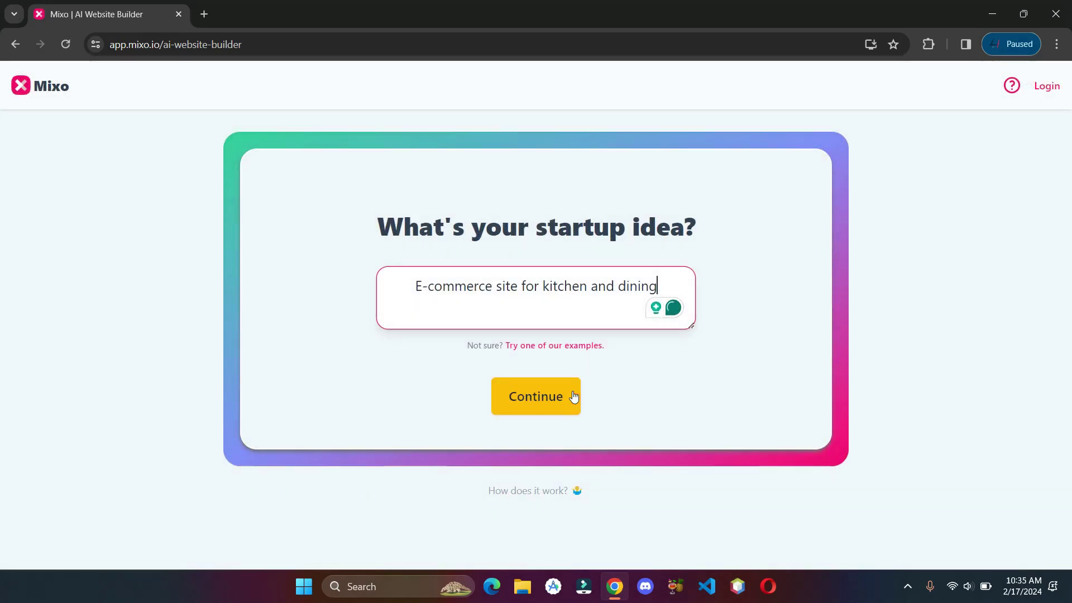
Submit the kitchen and dining startup idea to reach the site goal options
left_click(568, 397)
scroll(574, 318, "down", 3)
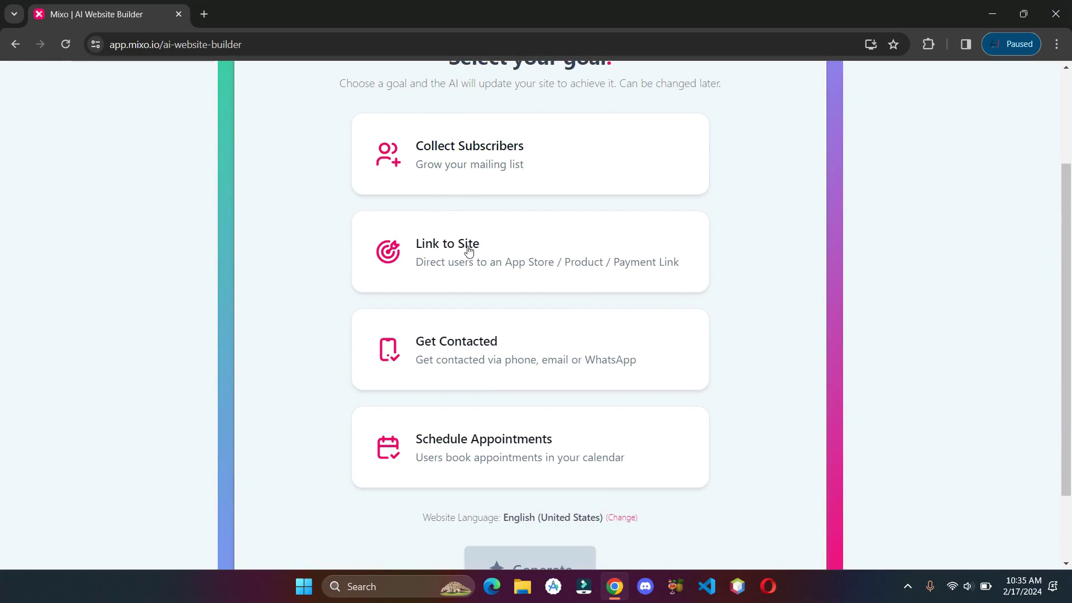
scroll(513, 268, "down", 1)
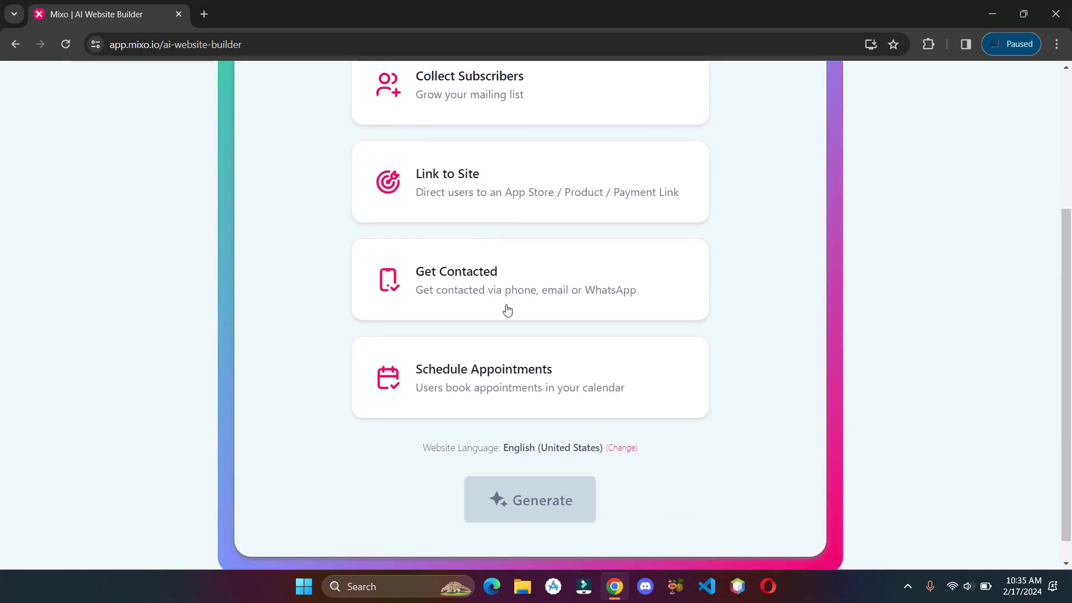
scroll(491, 302, "up", 4)
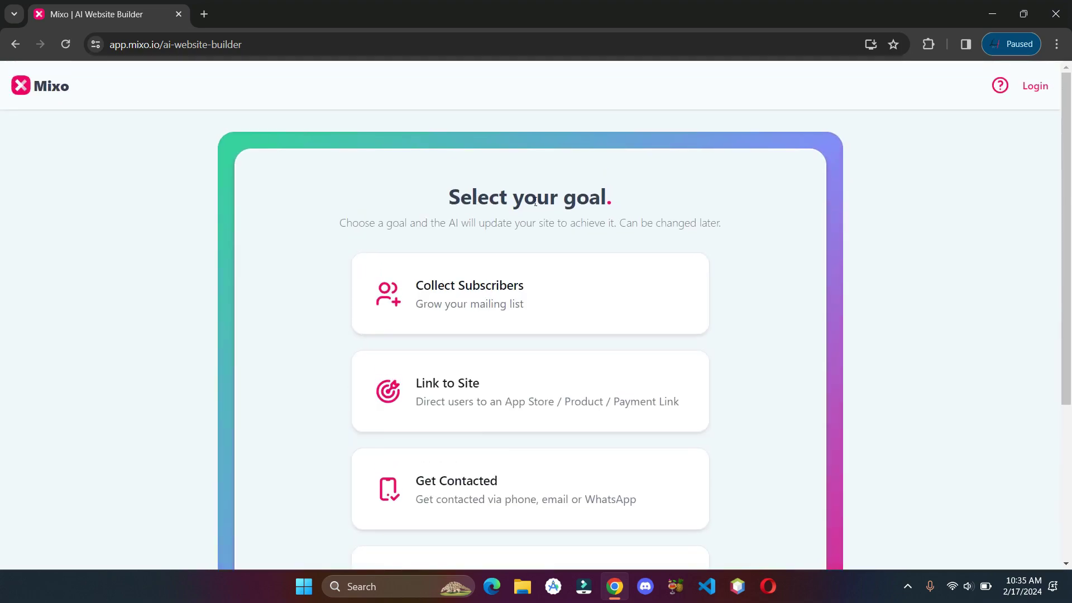
scroll(447, 302, "down", 1)
scroll(447, 302, "down", 1)
Try the Collect Subscribers and Link to Site goals, then settle on Get Contacted
left_click(361, 254)
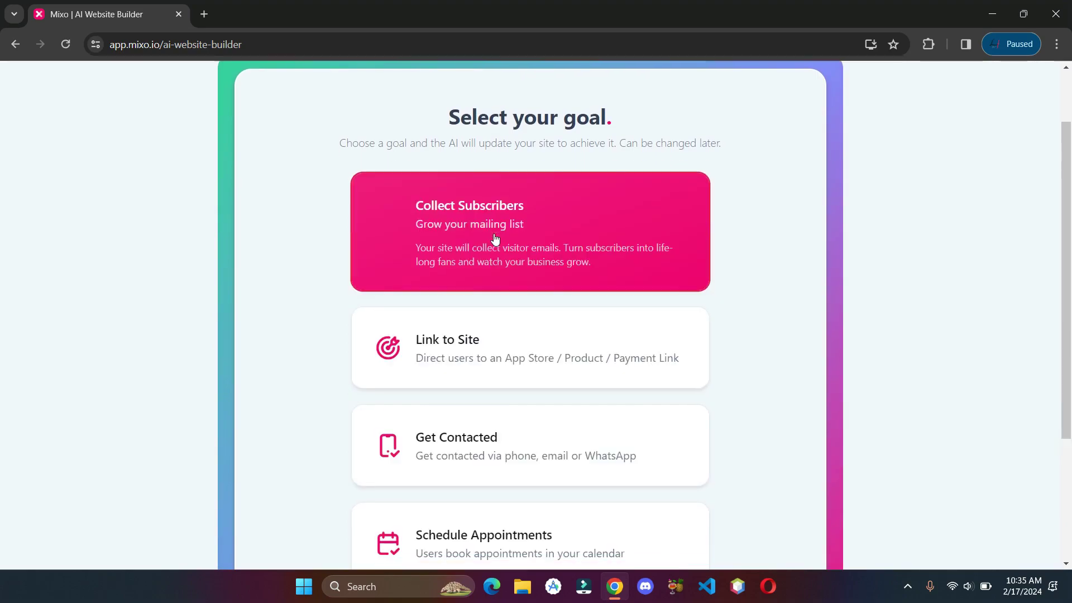
scroll(462, 194, "down", 3)
left_click(459, 220)
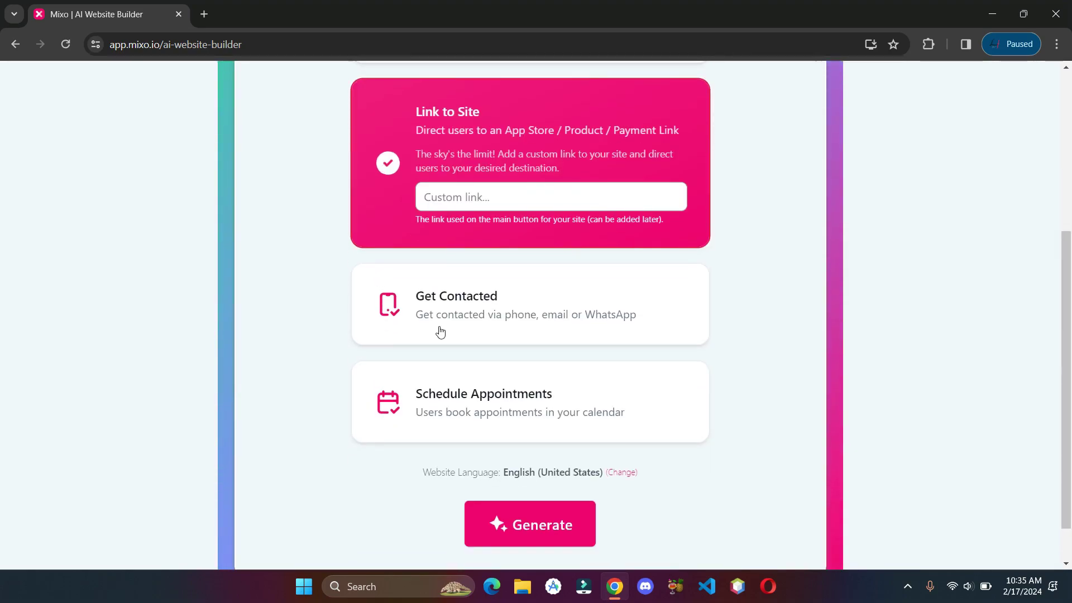
scroll(438, 330, "up", 5)
scroll(495, 378, "down", 4)
left_click(511, 384)
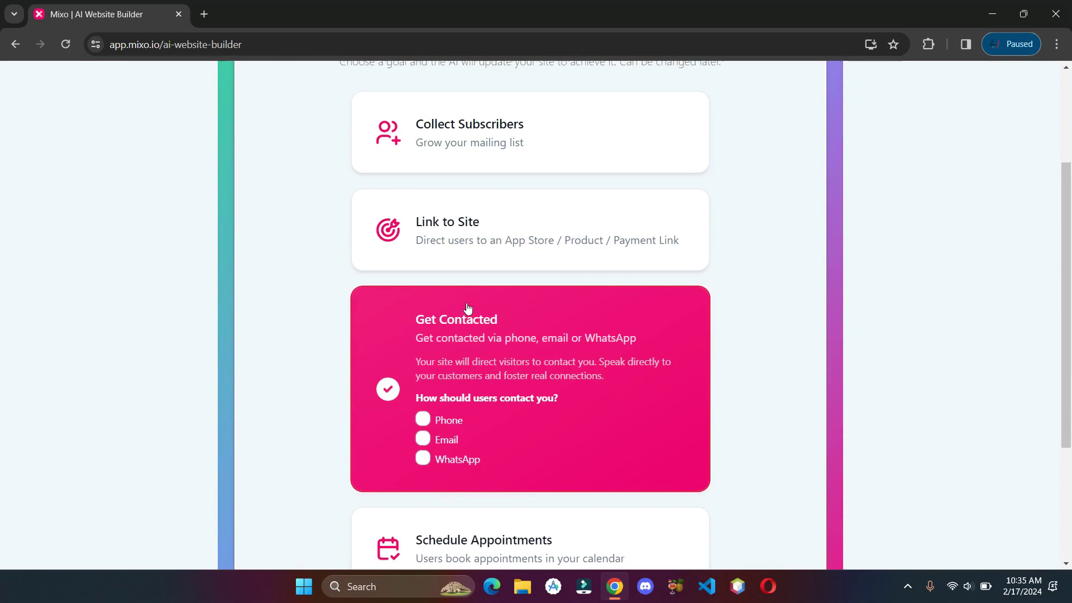
Choose the visitor engagement goal and generate the KitchenDine website
scroll(466, 311, "up", 3)
left_click(478, 275)
scroll(478, 275, "down", 4)
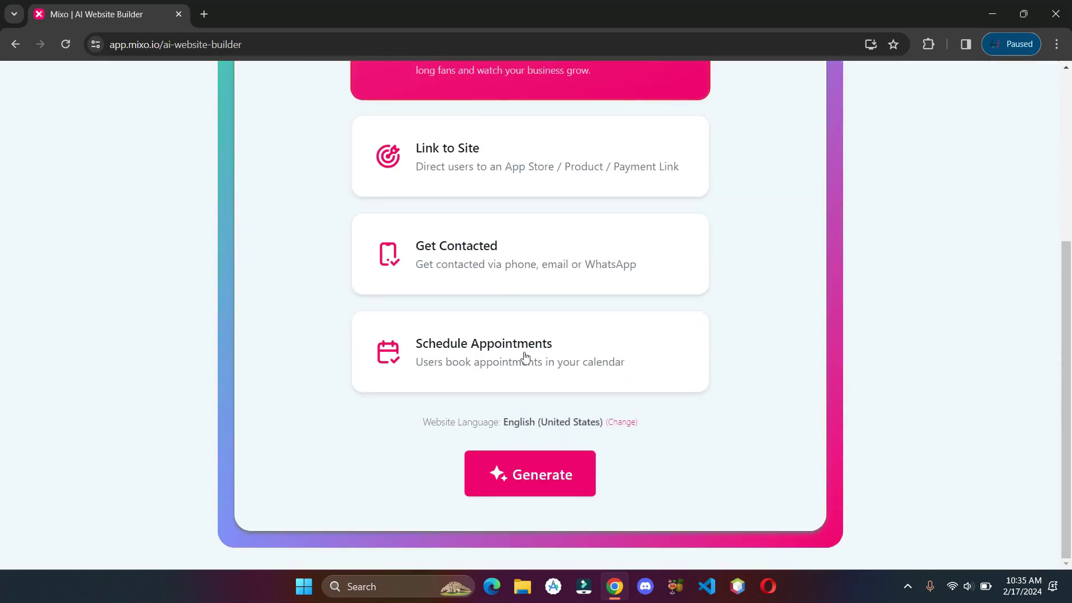
left_click(528, 475)
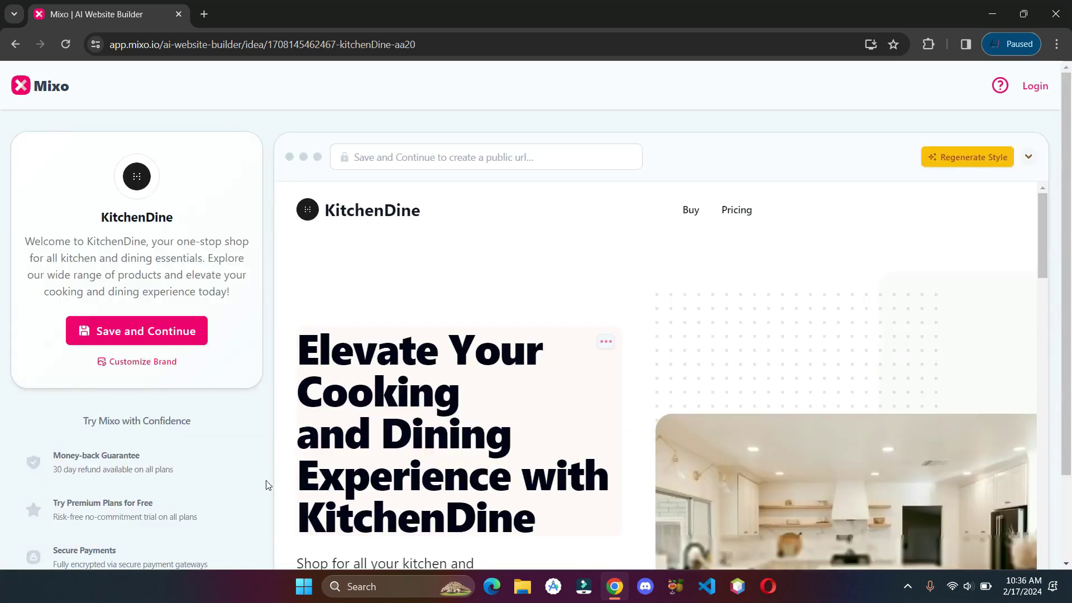
scroll(486, 260, "down", 3)
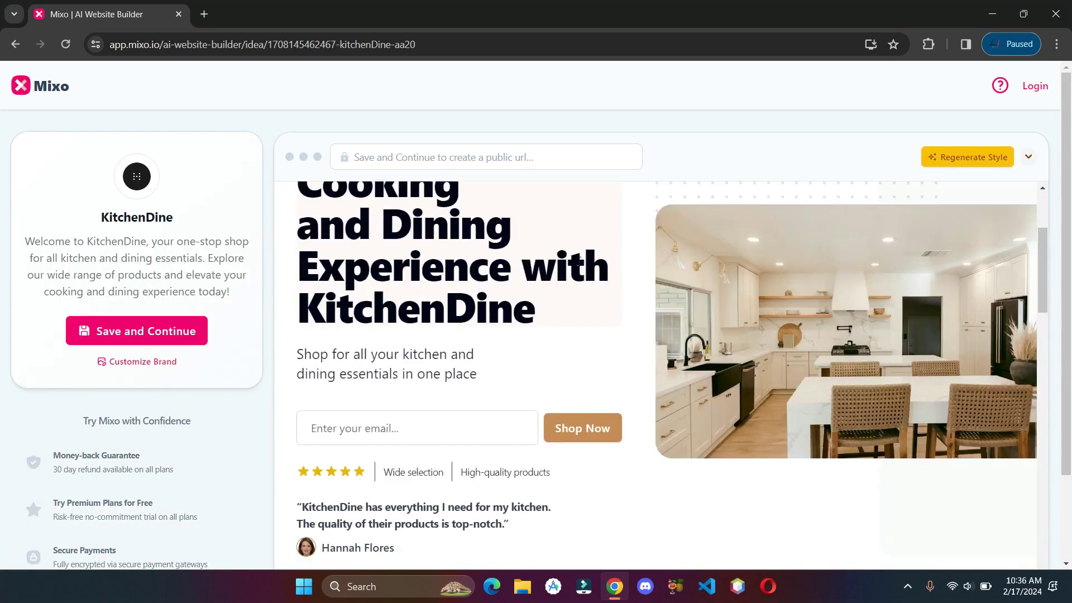
scroll(593, 329, "down", 9)
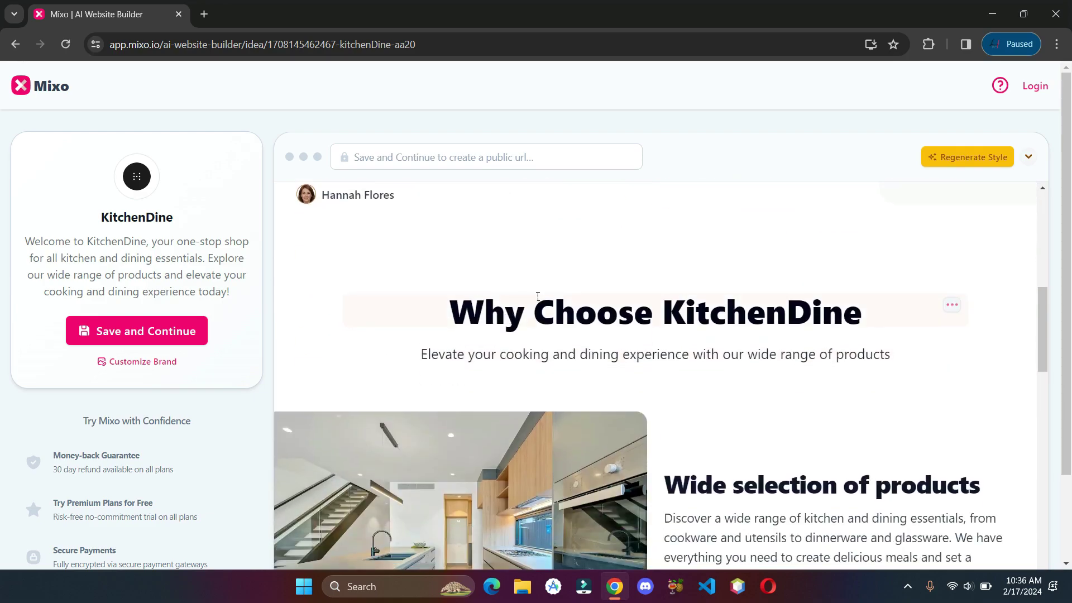
scroll(608, 286, "down", 7)
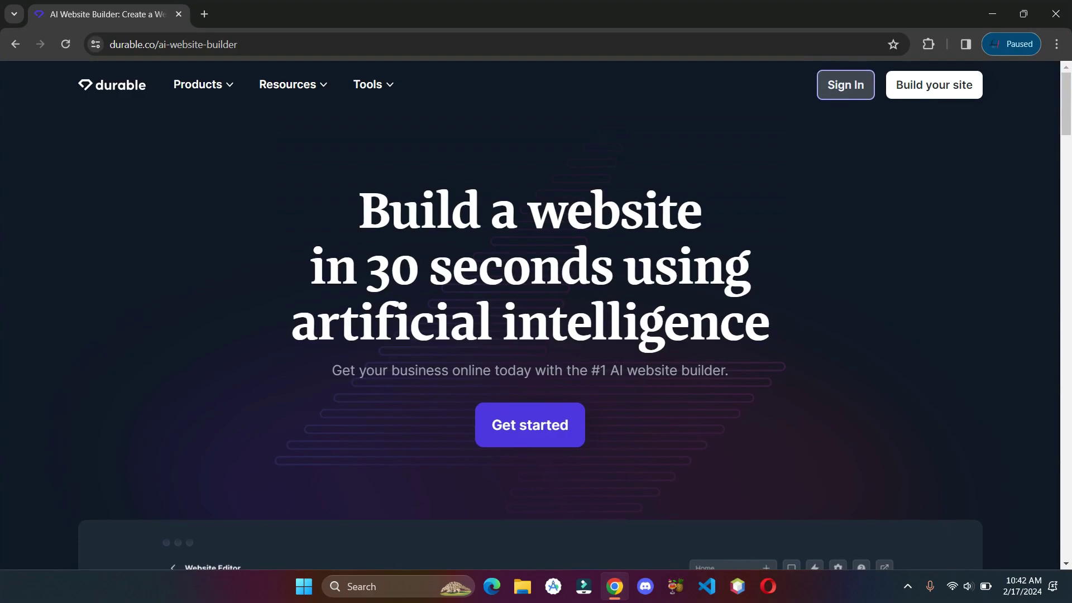
scroll(1069, 168, "down", 2)
scroll(530, 312, "down", 8)
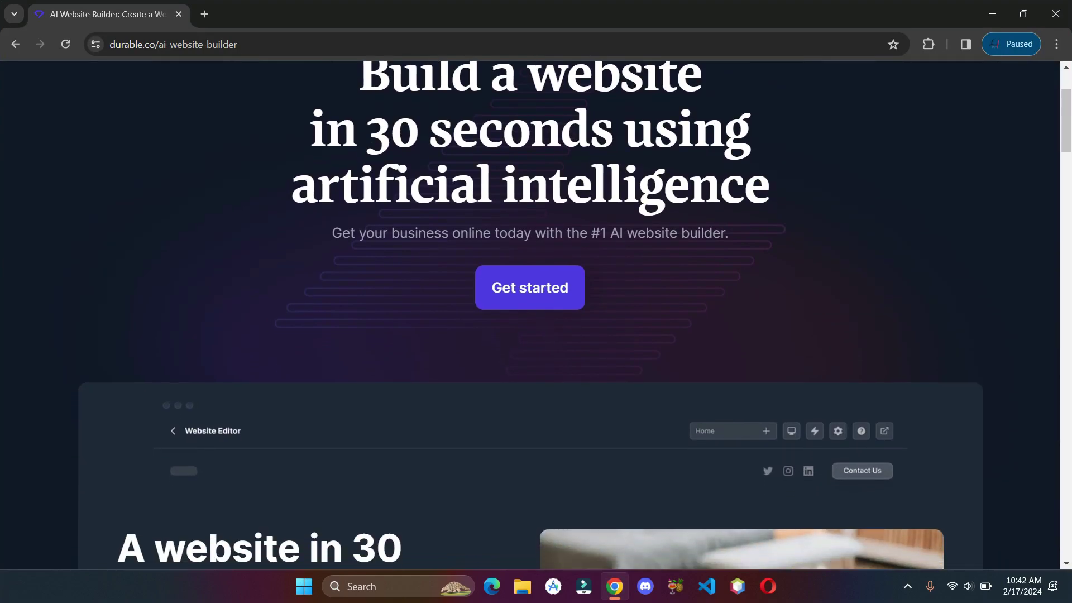
scroll(530, 313, "down", 9)
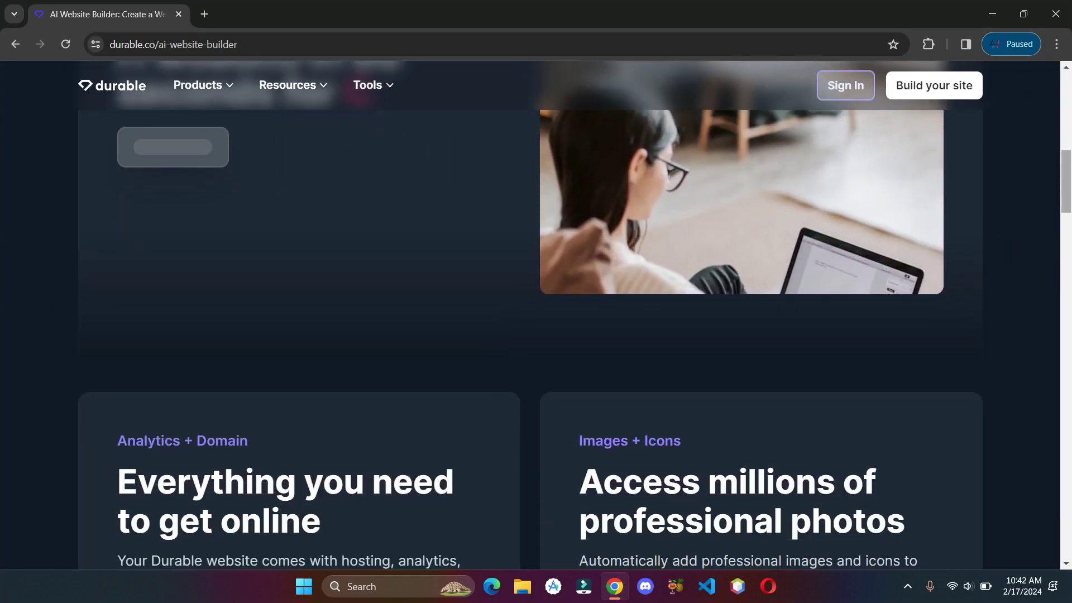
scroll(528, 429, "down", 2)
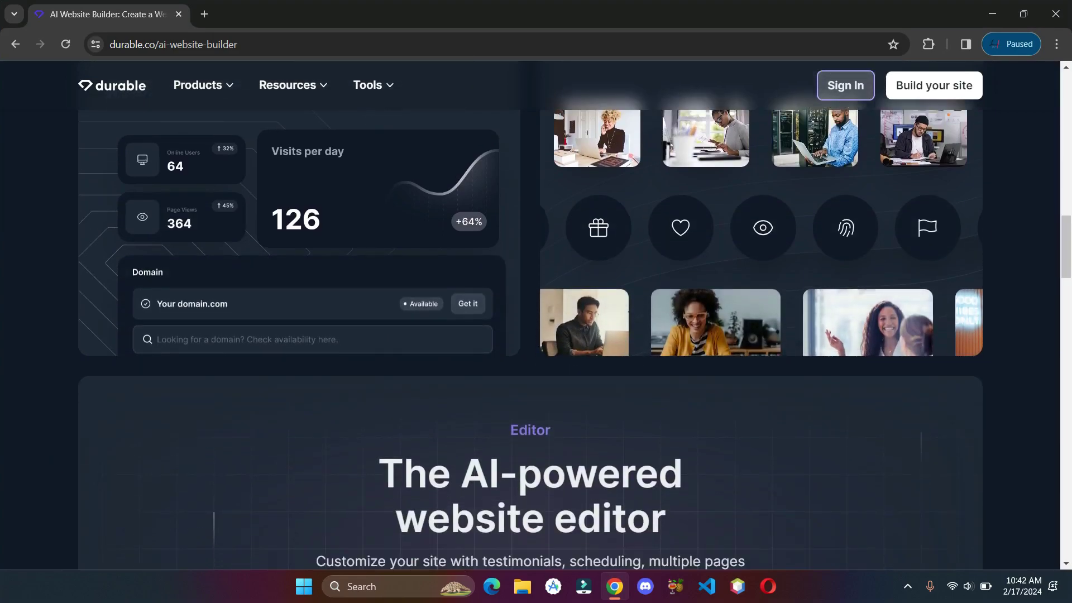
scroll(528, 429, "up", 20)
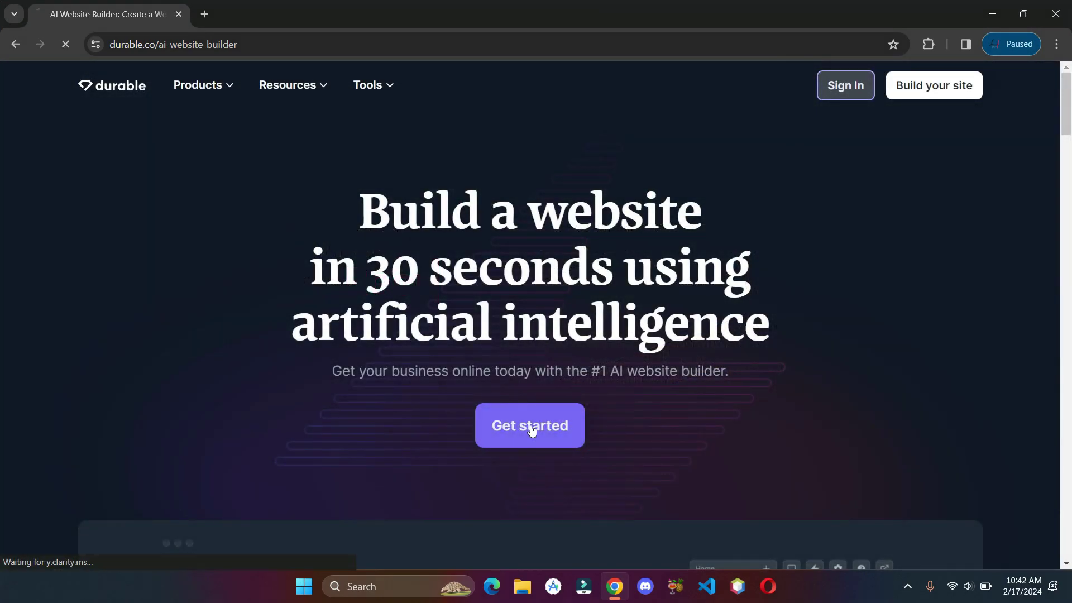
Start a new Durable website with Photography as the business type
left_click(531, 429)
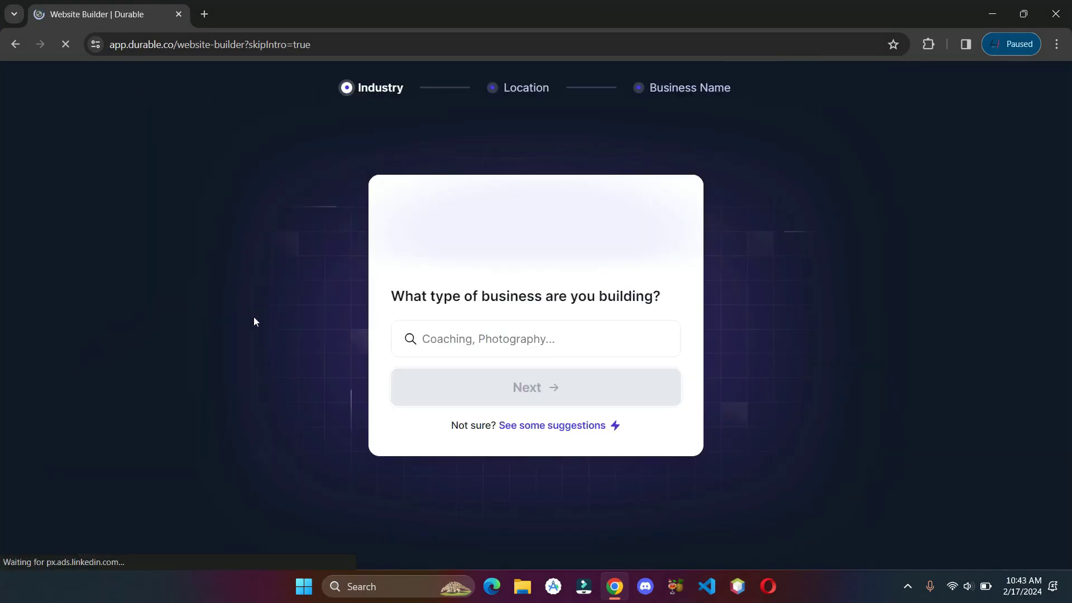
left_click(481, 341)
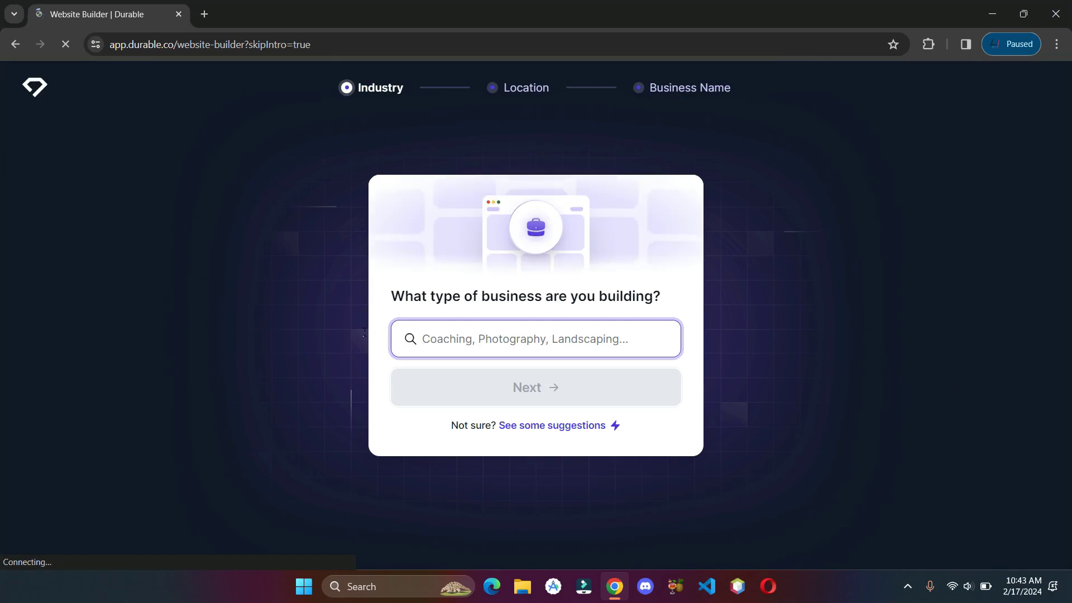
type("ph")
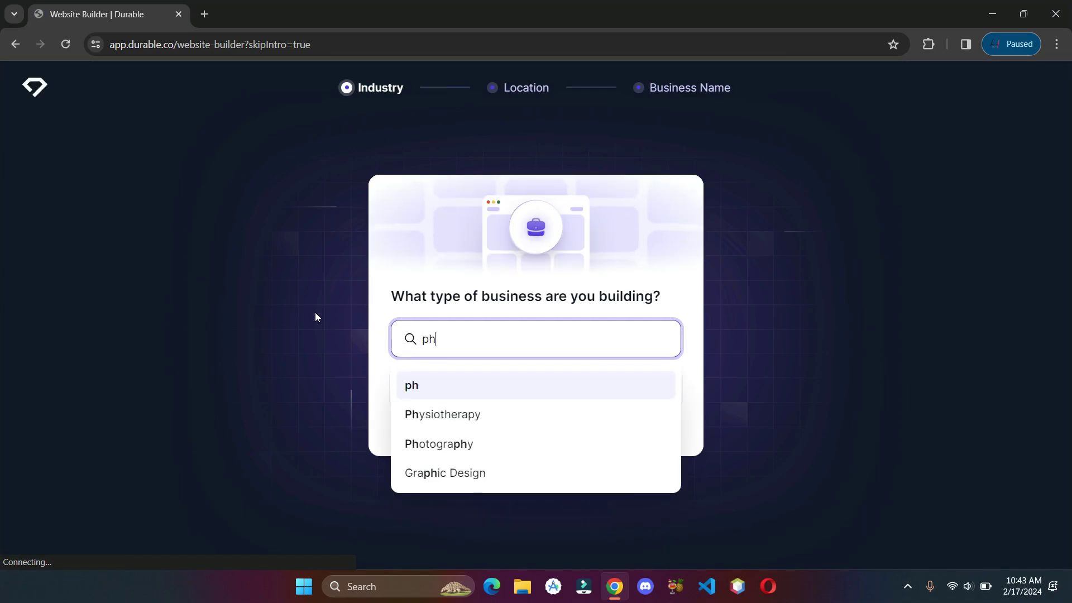
key("Down")
key("Down")
key("Return")
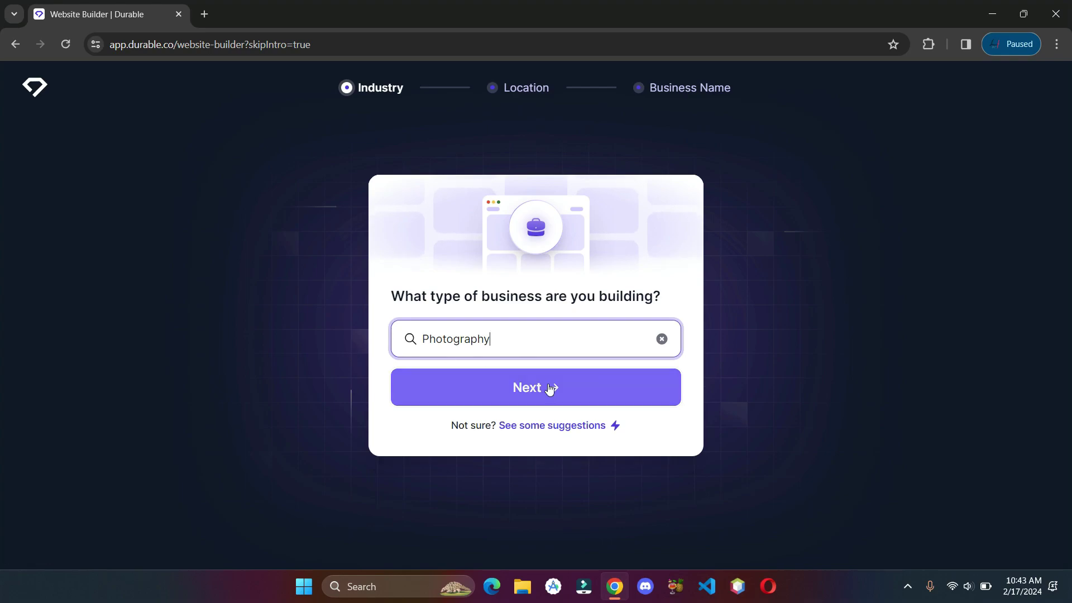
left_click(550, 387)
Set the location to Dallas, TX, USA and name the business 'Photofy'
type("dall")
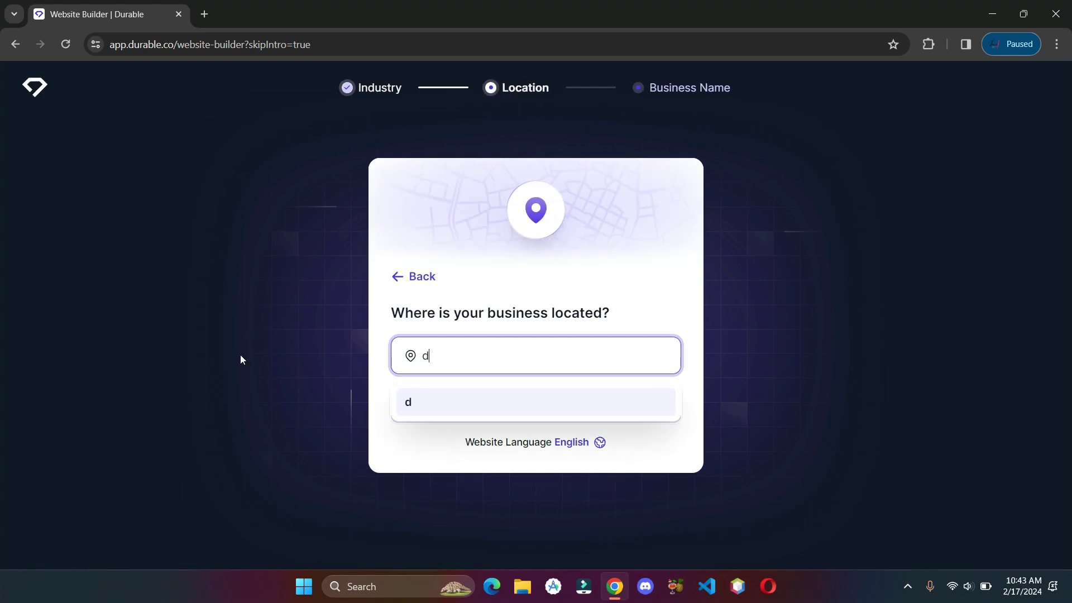
left_click(481, 431)
left_click(557, 404)
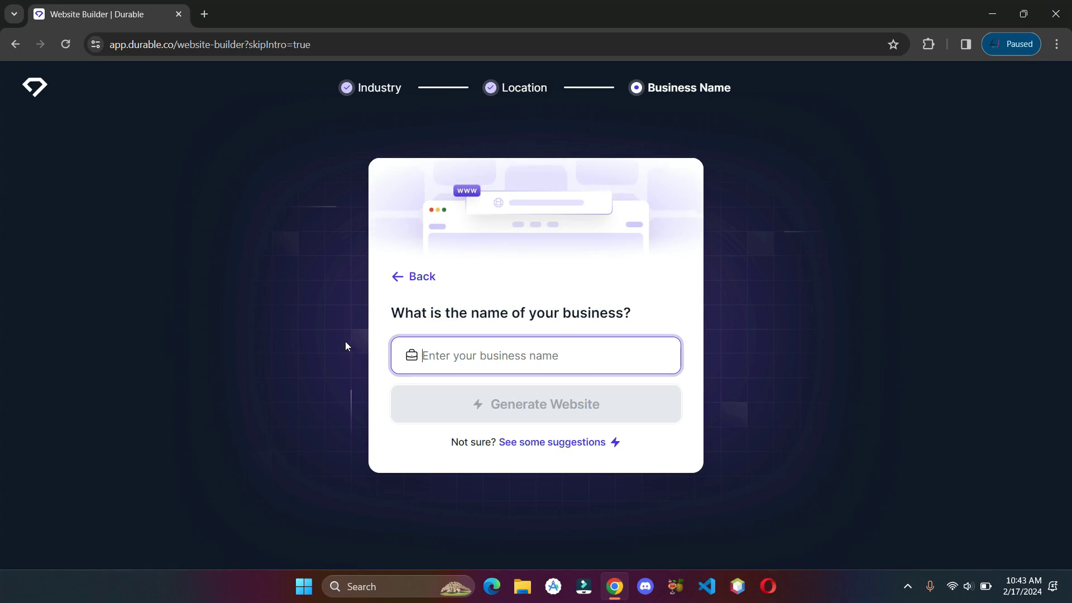
type("Photo")
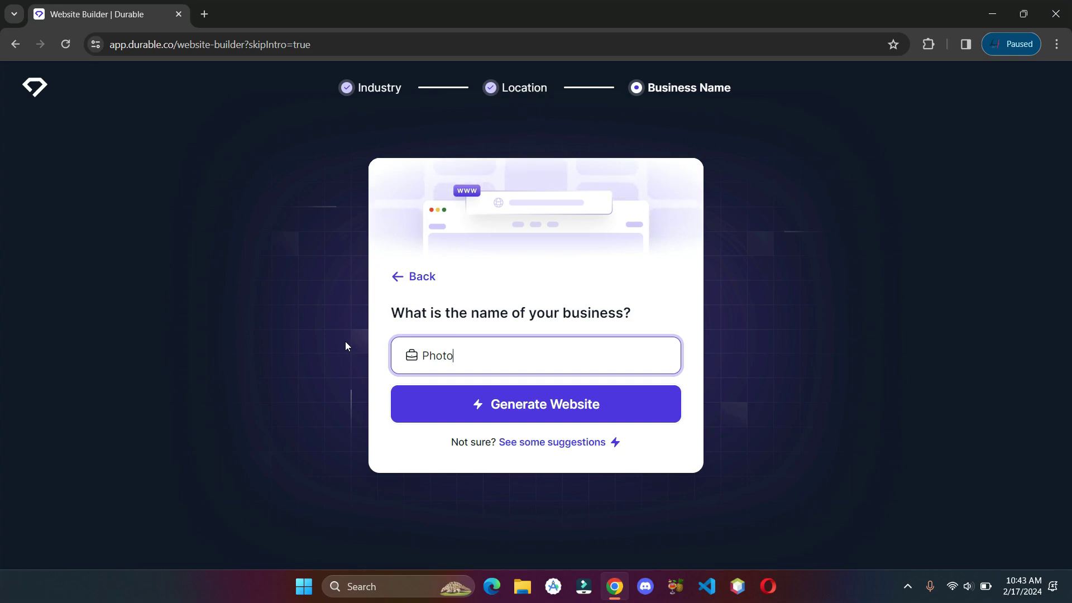
key("BackSpace")
key("BackSpace")
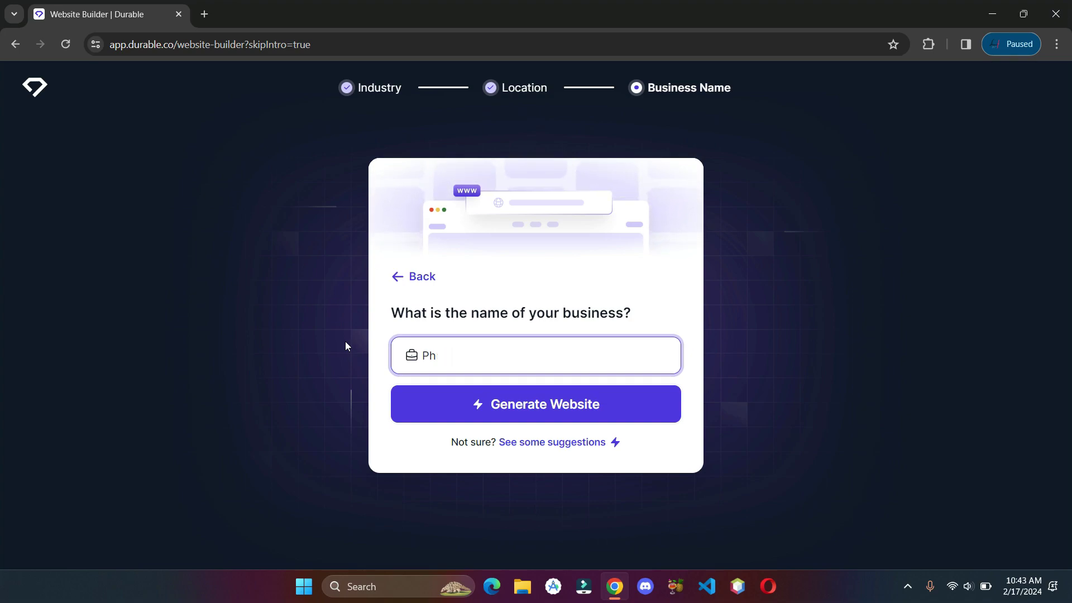
type("tofy")
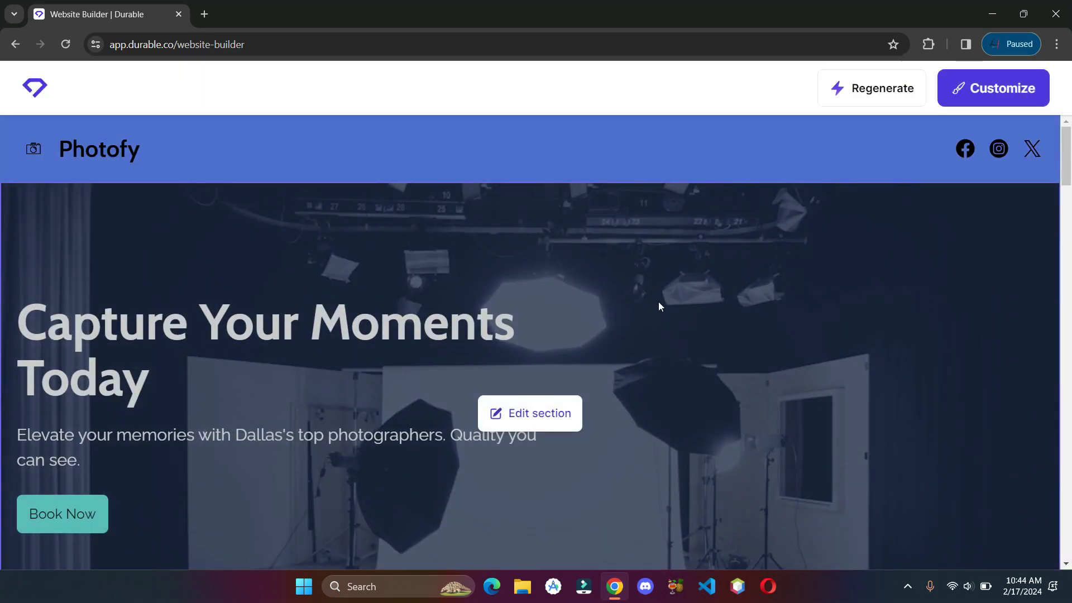
scroll(421, 263, "down", 2)
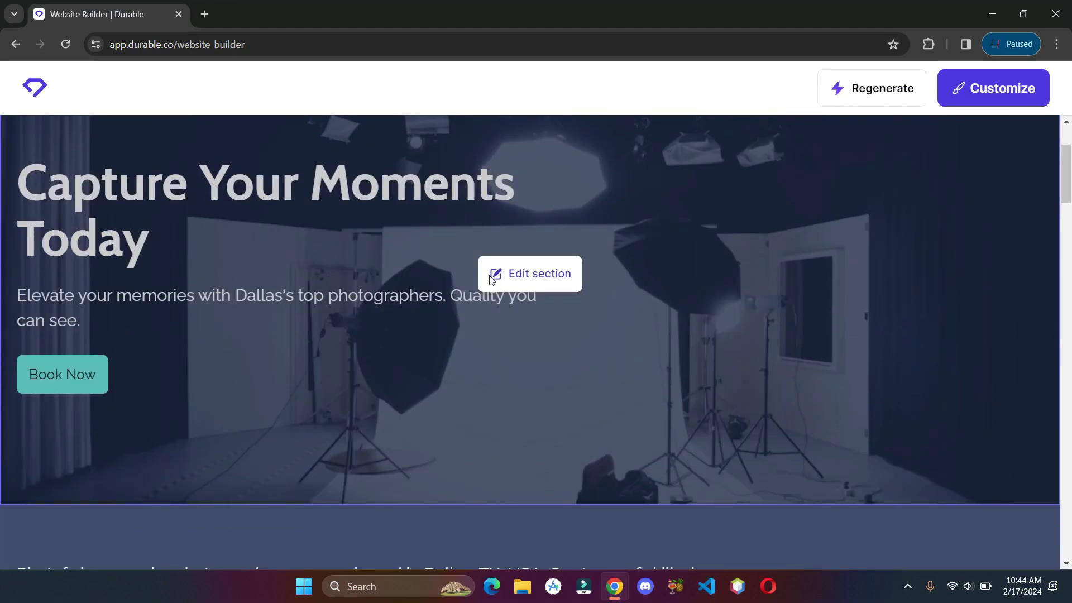
scroll(113, 326, "down", 8)
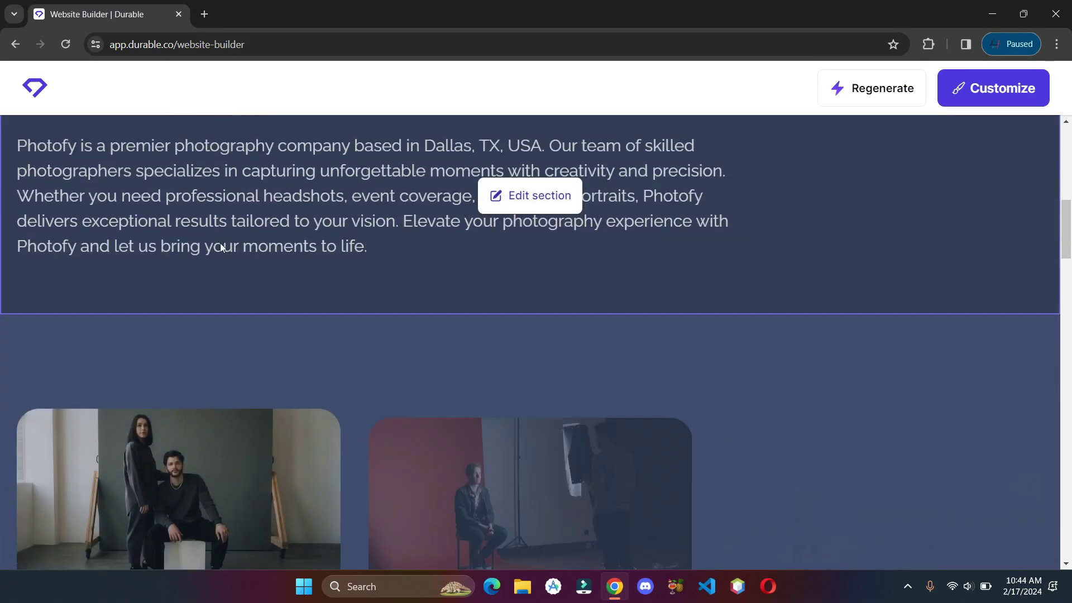
scroll(665, 257, "up", 4)
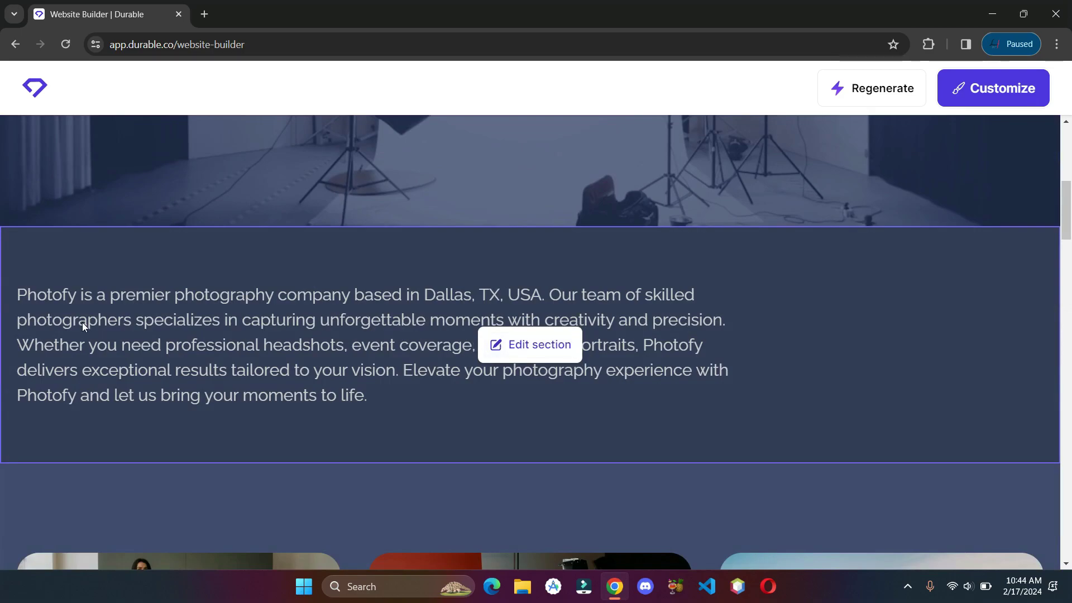
scroll(313, 290, "down", 11)
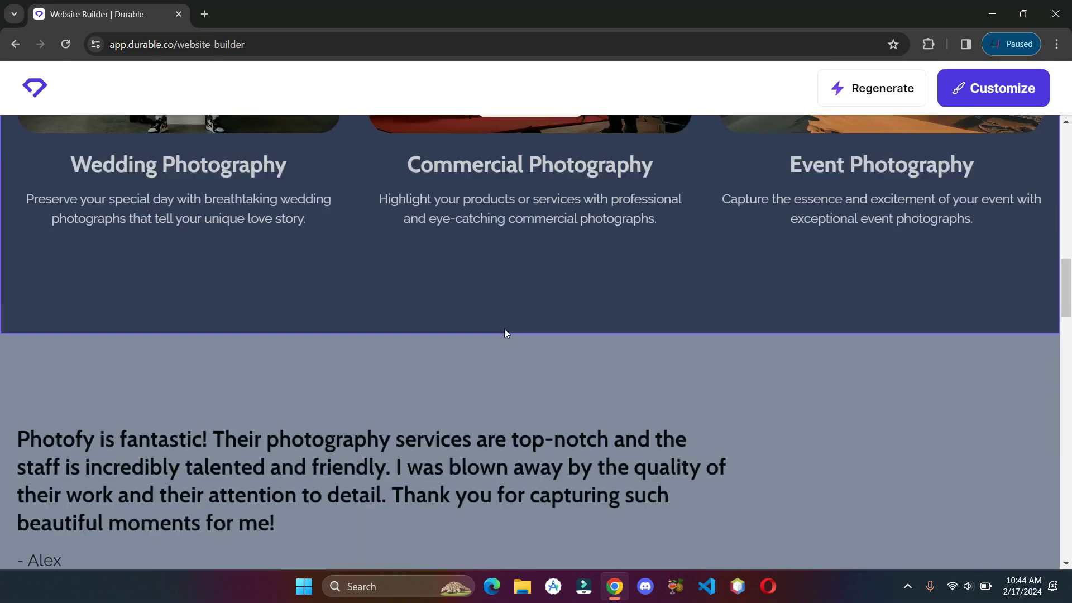
scroll(504, 332, "down", 11)
scroll(383, 318, "down", 1)
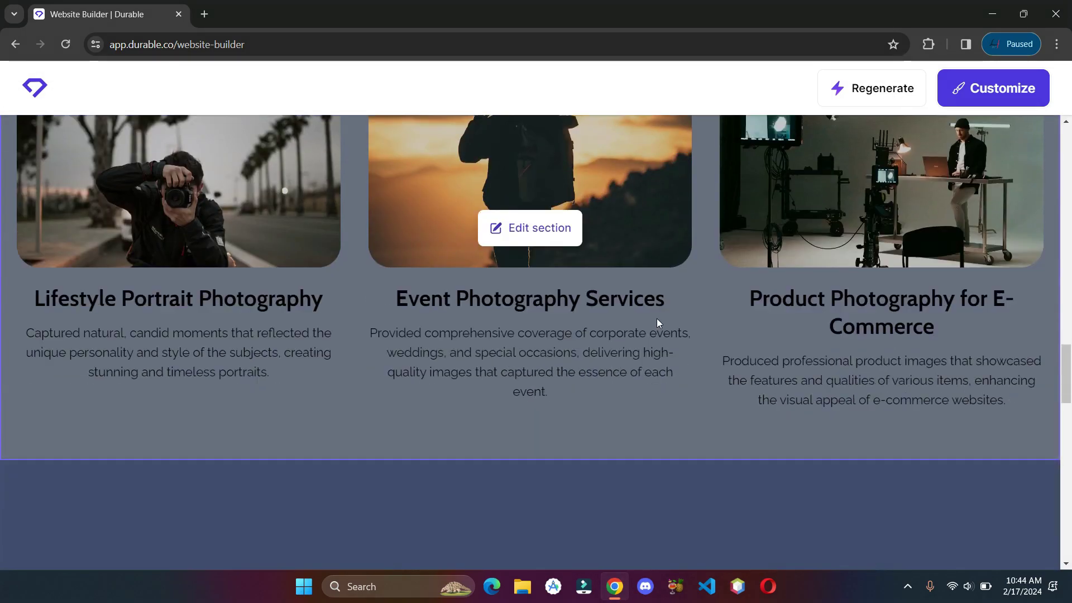
scroll(287, 334, "down", 8)
scroll(328, 325, "down", 5)
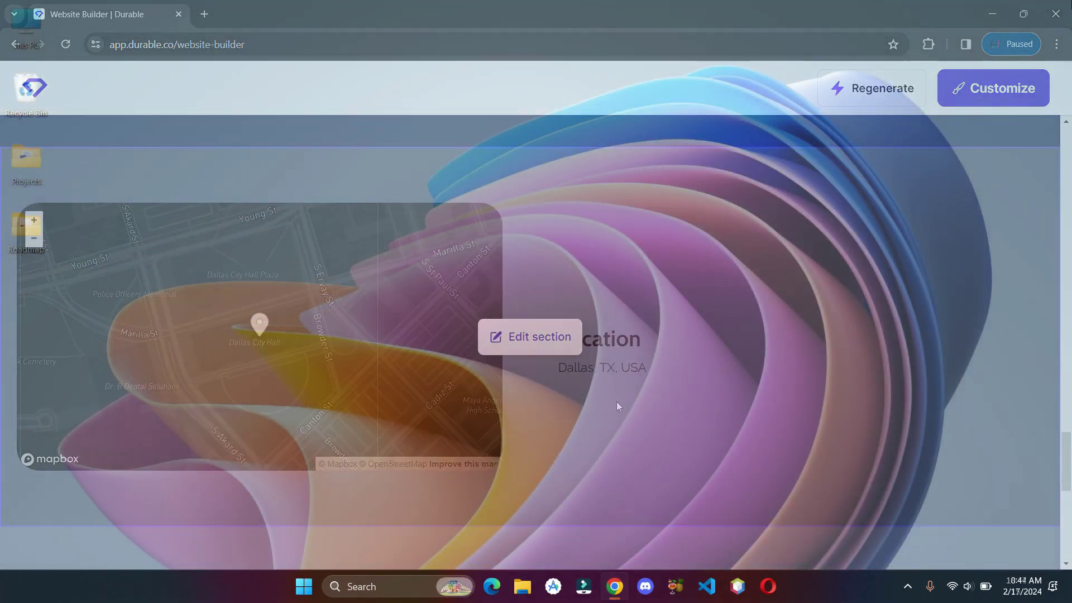